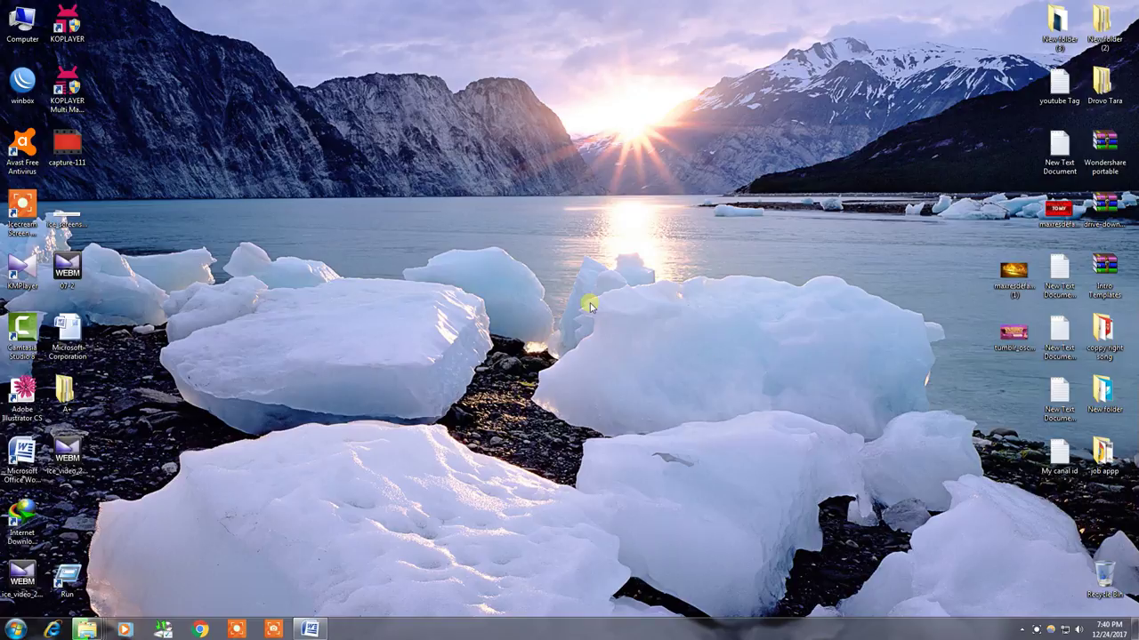
Refresh the Windows desktop from its right-click menu
right_click(426, 117)
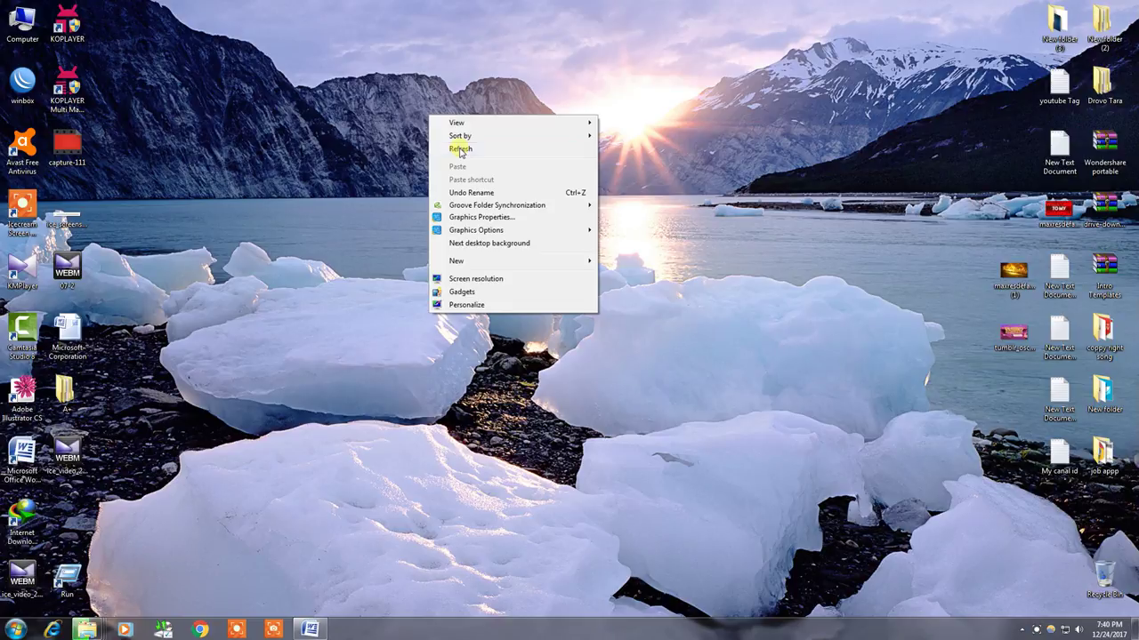
click(460, 151)
Delete all three circled-number lines in Word, leaving a single empty line
click(308, 630)
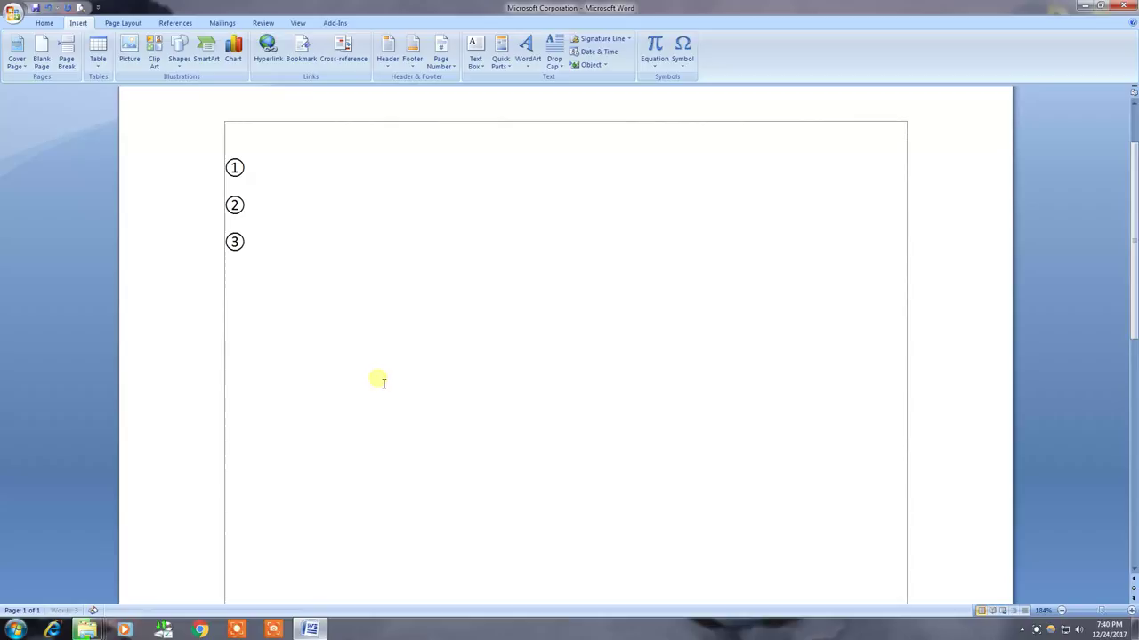
key(ctrl+a)
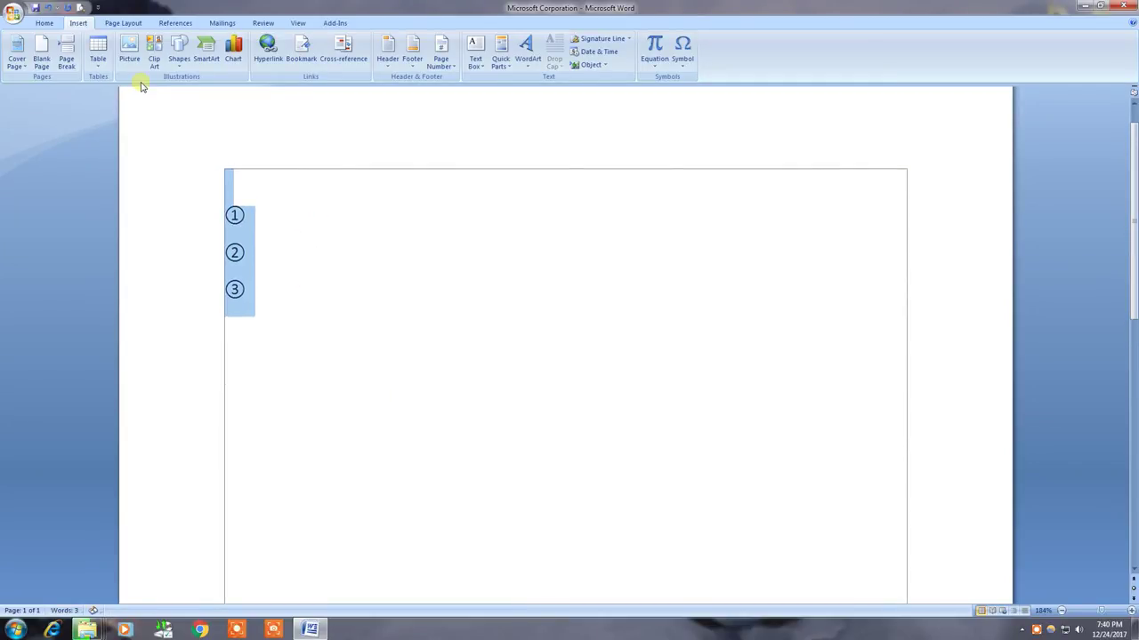
key(Delete)
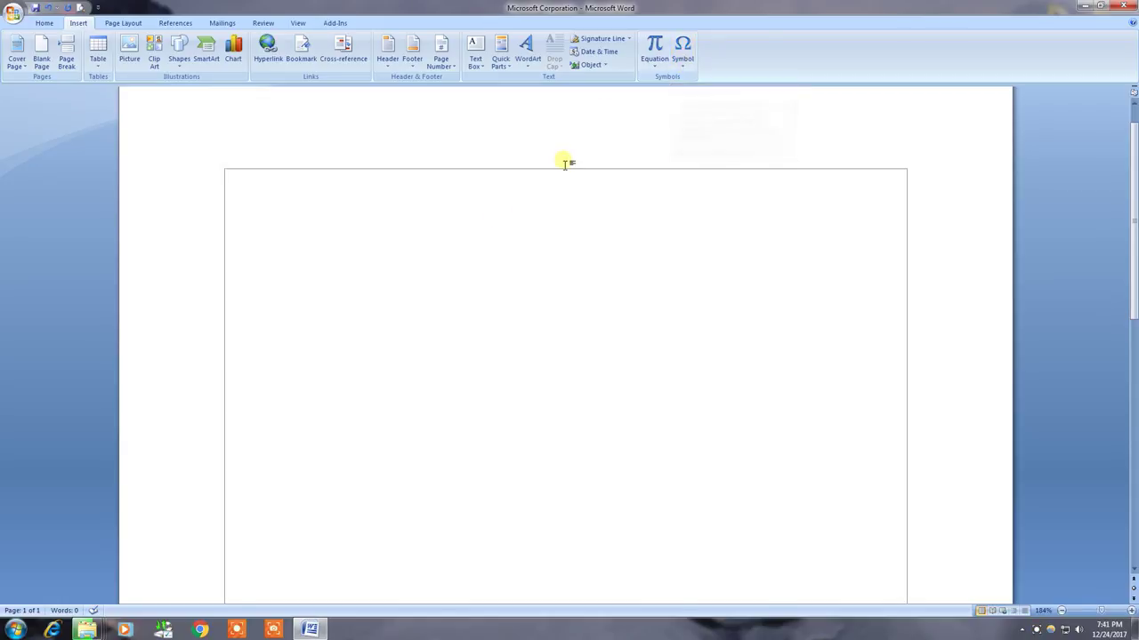
key(Return)
Open the full Symbol chart via More Symbols and browse its character grid
click(683, 66)
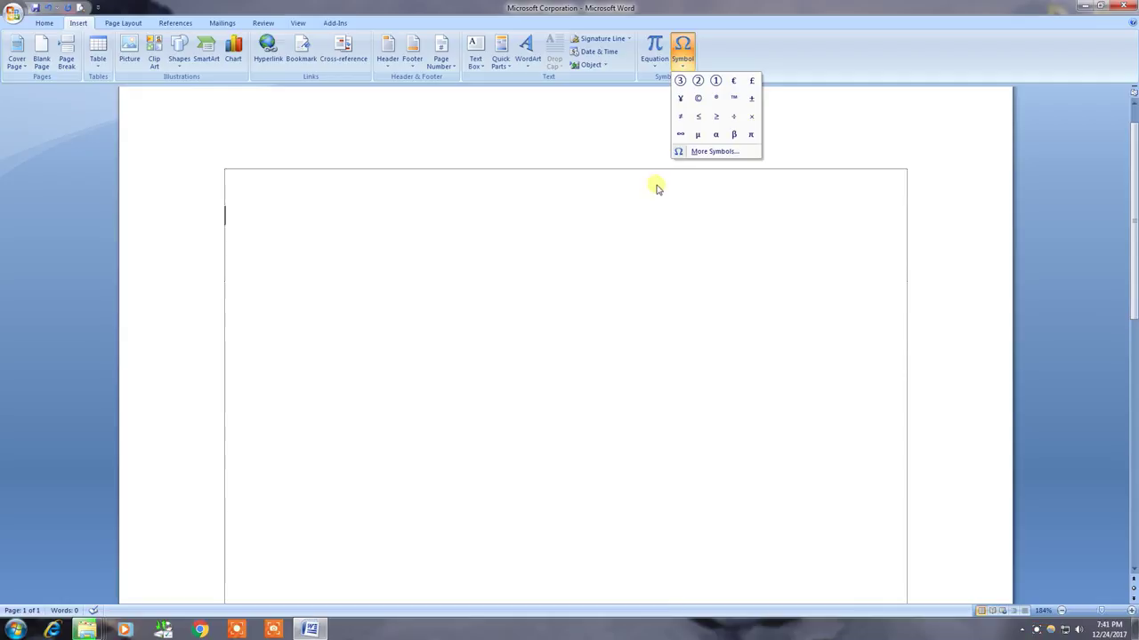
click(722, 153)
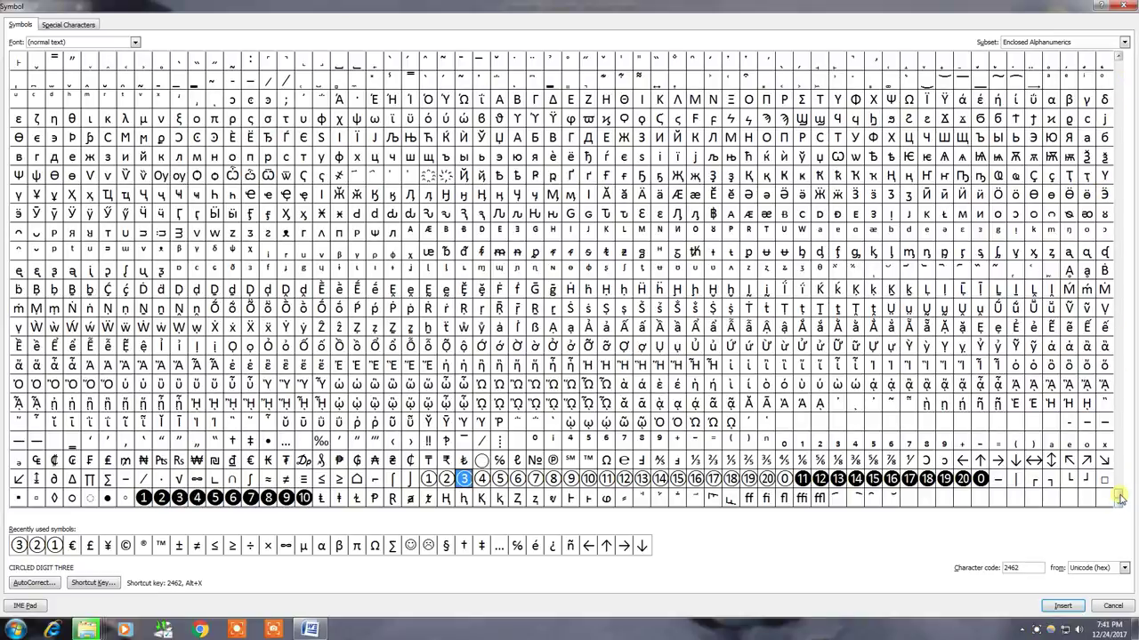
scroll(1118, 473, up, 1)
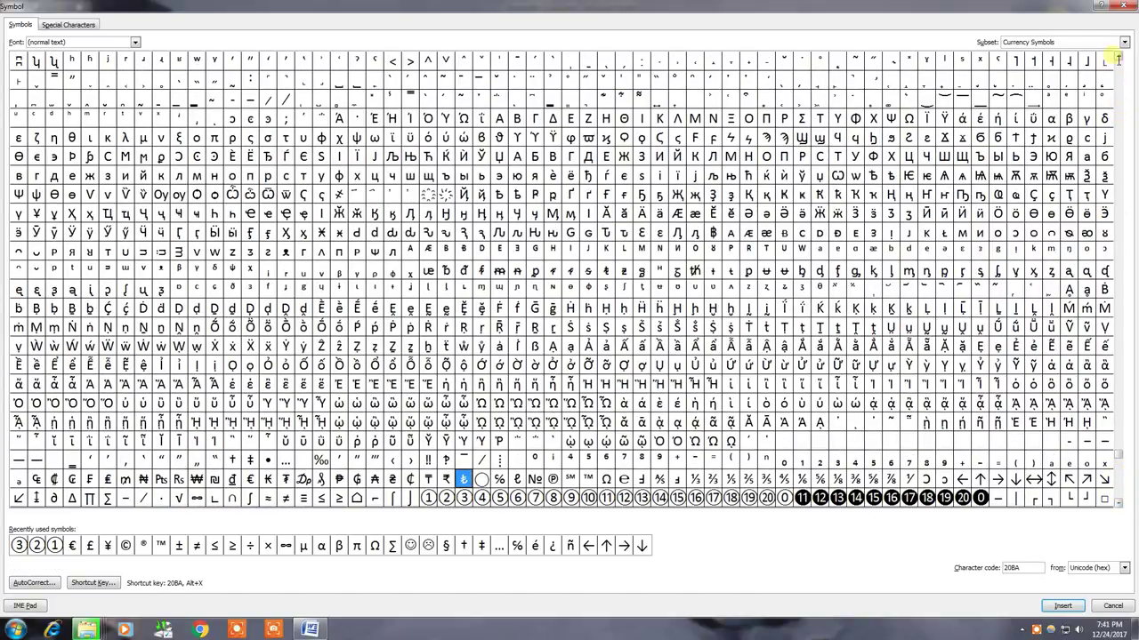
drag(1119, 59, 1119, 58)
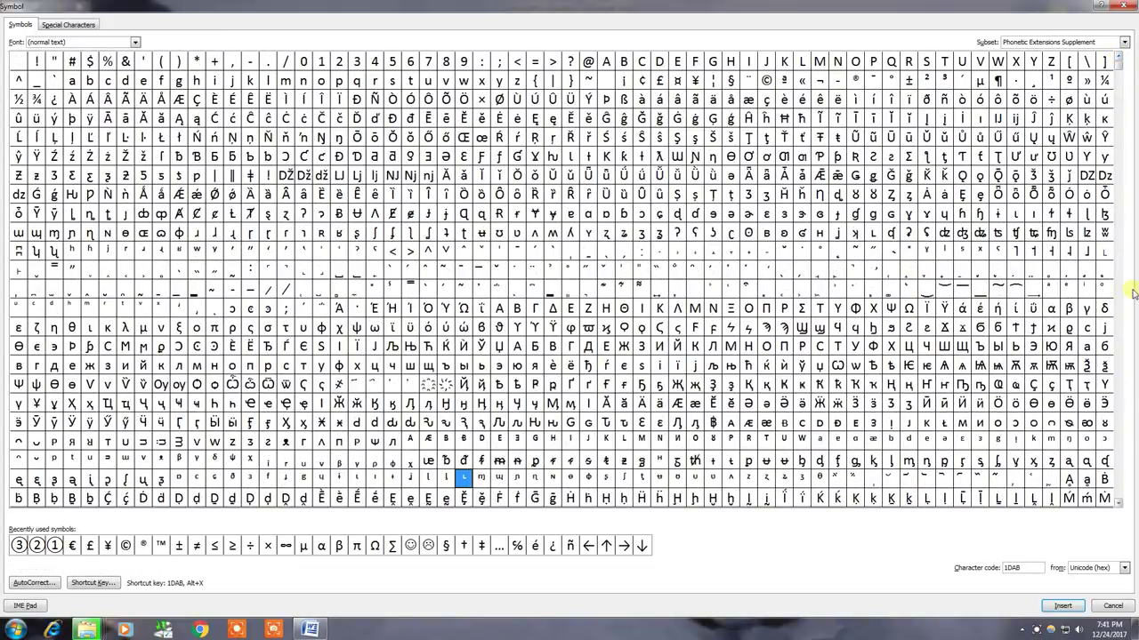
scroll(1113, 168, down, 3)
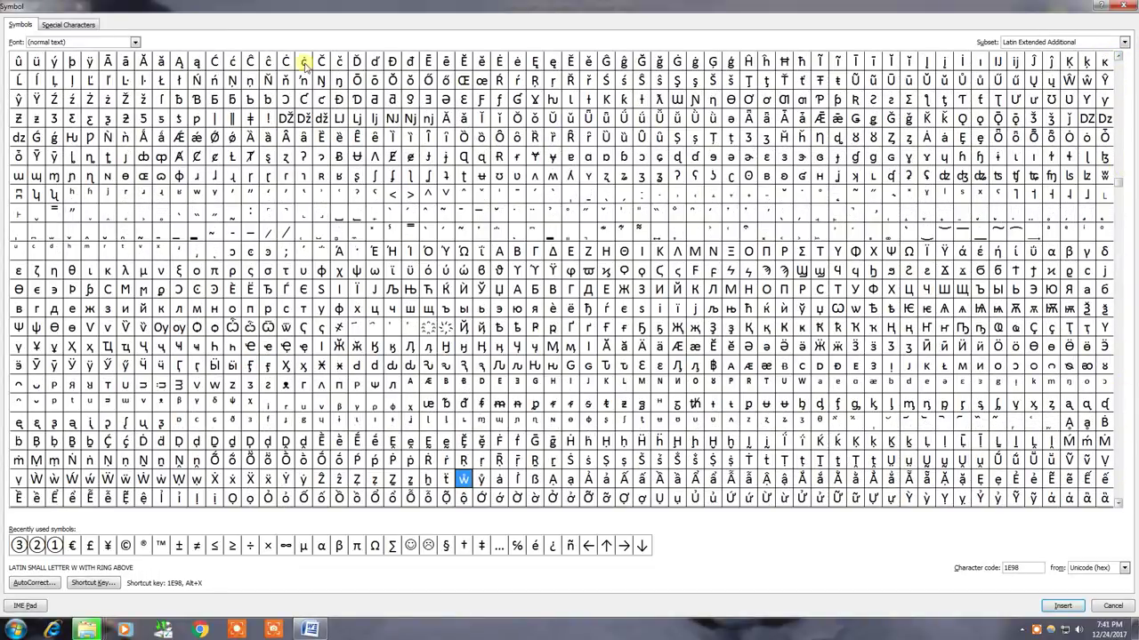
Preview the symbol chart in 3D Sonar Bangla, then in Times New Roman
click(135, 43)
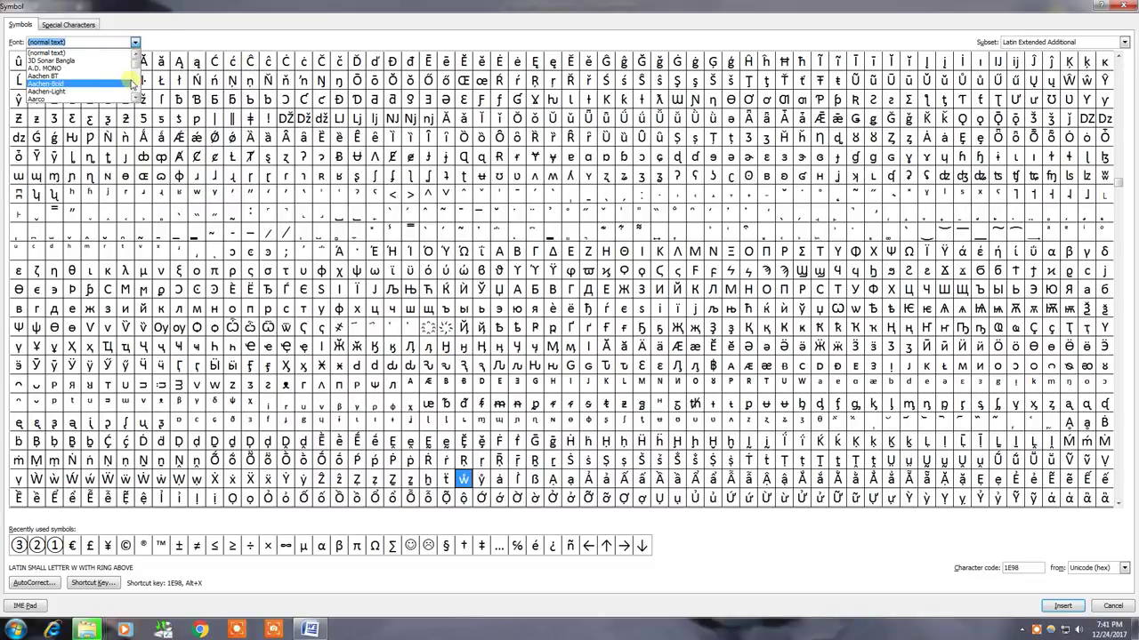
click(89, 59)
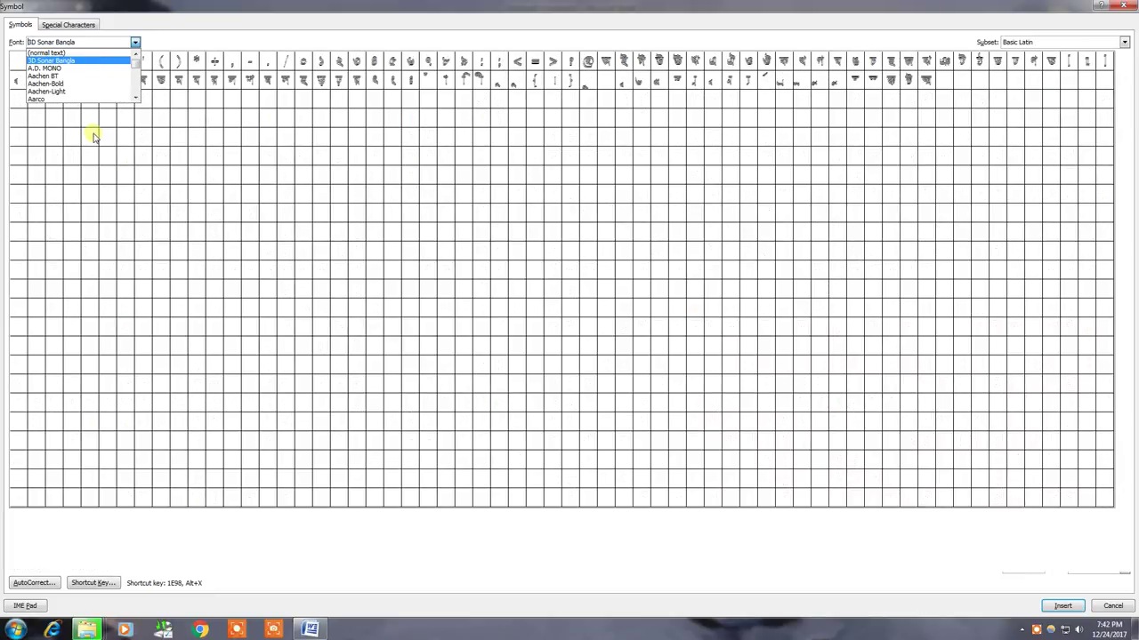
click(689, 31)
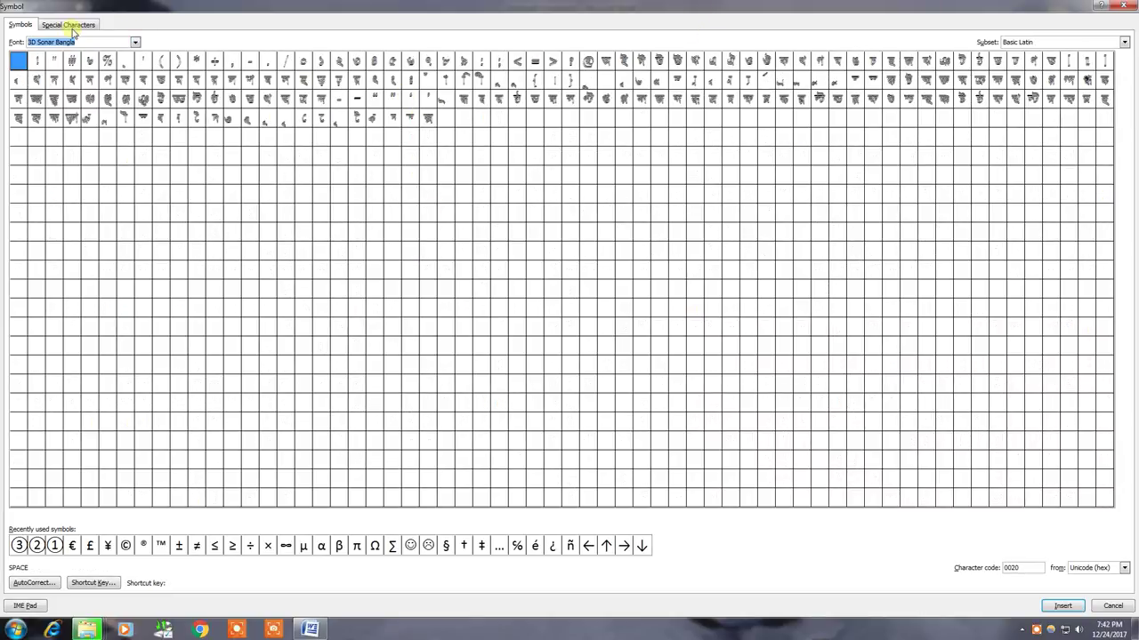
click(133, 43)
drag(136, 59, 135, 92)
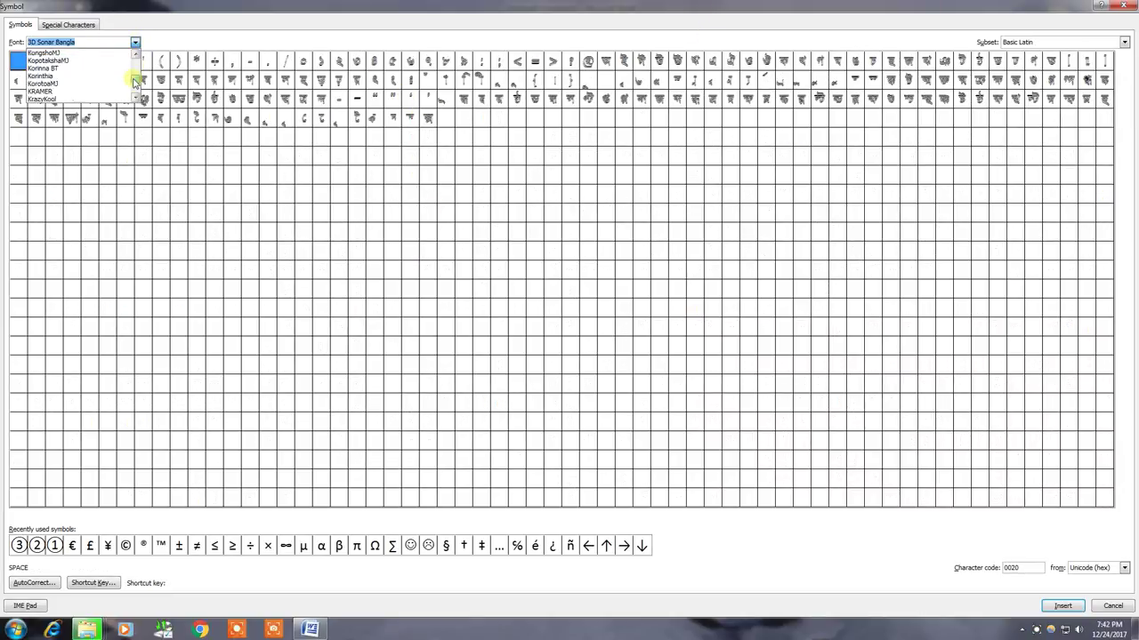
scroll(125, 84, up, 2)
scroll(116, 84, up, 2)
scroll(122, 77, up, 2)
scroll(120, 82, up, 2)
scroll(120, 80, up, 2)
scroll(120, 76, up, 2)
scroll(120, 74, up, 2)
scroll(121, 73, up, 2)
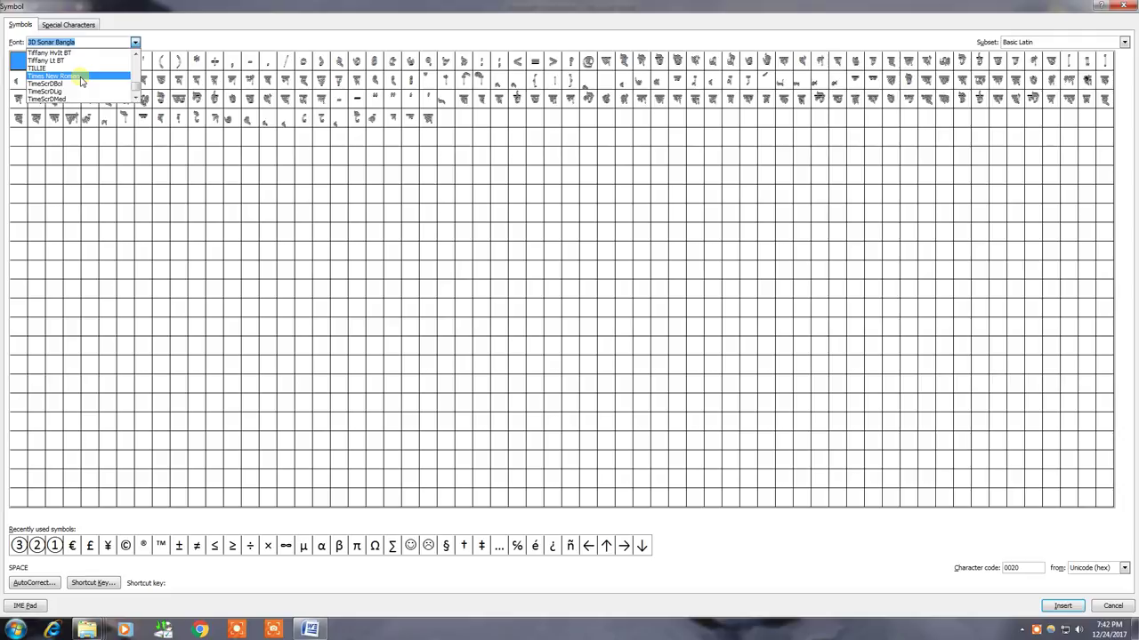
click(82, 77)
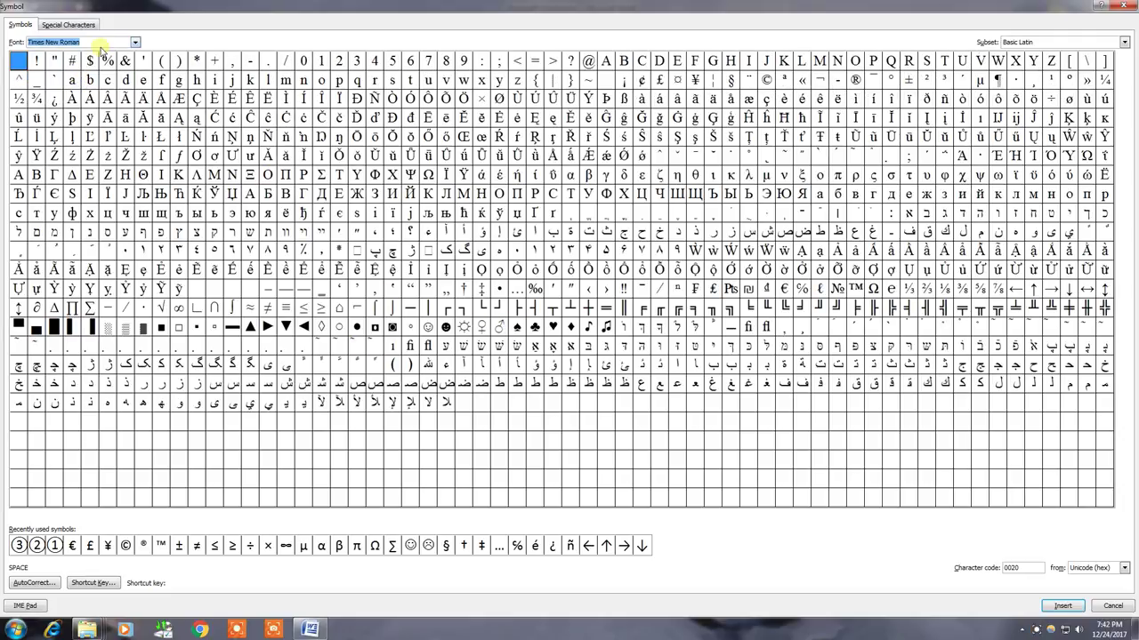
Switch the symbol chart's font to SutonnyMJ to show Bengali characters
click(134, 42)
scroll(111, 67, up, 2)
scroll(89, 76, up, 2)
scroll(85, 78, up, 2)
scroll(88, 83, up, 2)
scroll(87, 82, down, 2)
scroll(87, 83, down, 2)
scroll(87, 83, down, 2)
scroll(87, 83, down, 2)
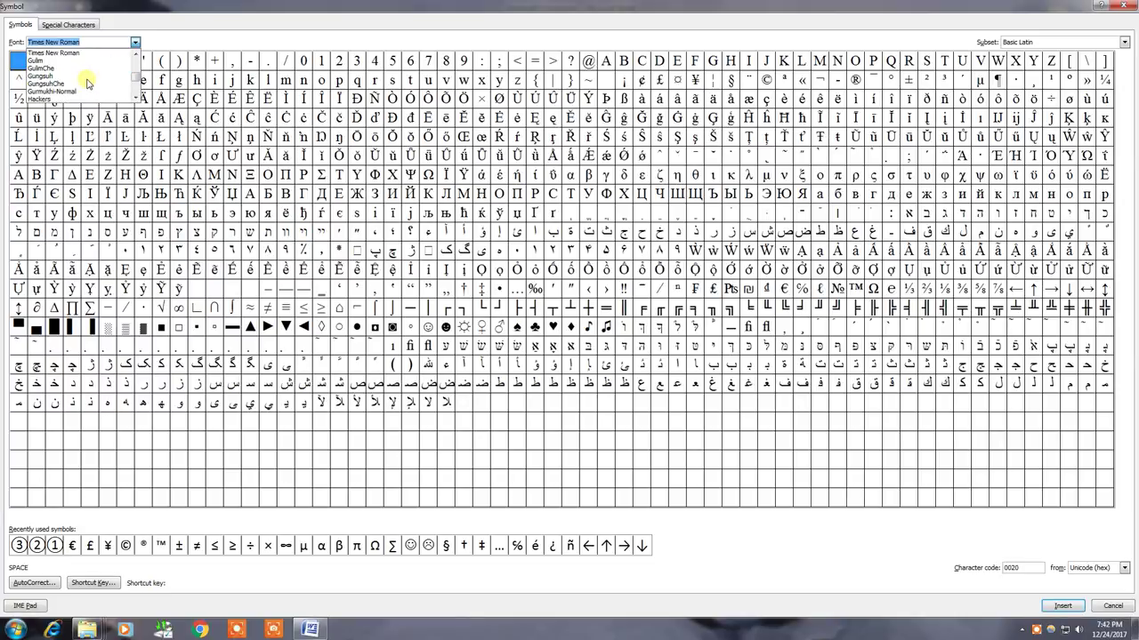
scroll(87, 82, down, 3)
scroll(87, 83, down, 2)
scroll(87, 83, down, 3)
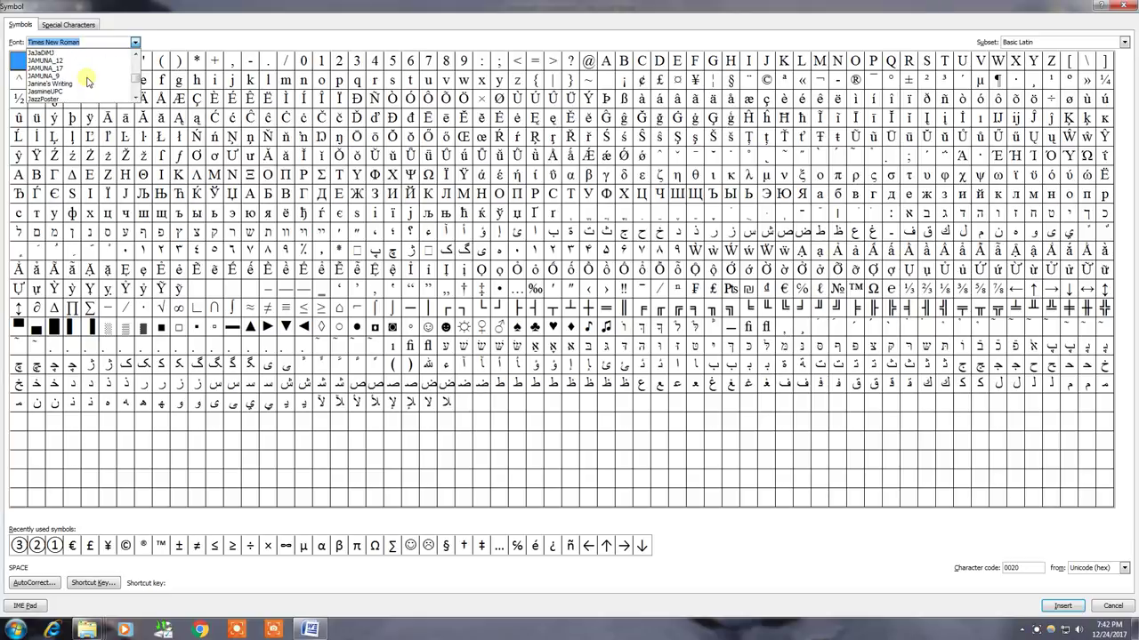
scroll(88, 82, down, 2)
scroll(89, 79, down, 2)
scroll(127, 79, down, 2)
scroll(138, 80, down, 2)
scroll(134, 80, down, 3)
scroll(85, 89, down, 3)
scroll(82, 92, down, 3)
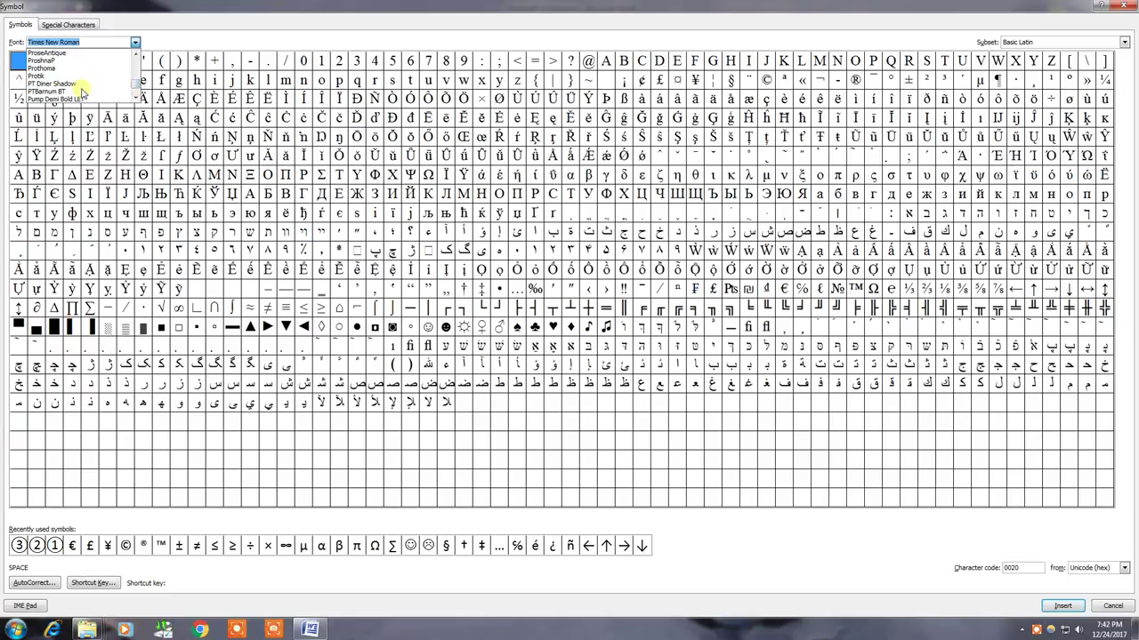
scroll(83, 92, down, 3)
scroll(82, 90, down, 3)
scroll(83, 87, down, 3)
scroll(85, 85, down, 3)
scroll(86, 83, down, 3)
scroll(84, 84, down, 3)
scroll(83, 84, down, 3)
scroll(82, 85, down, 3)
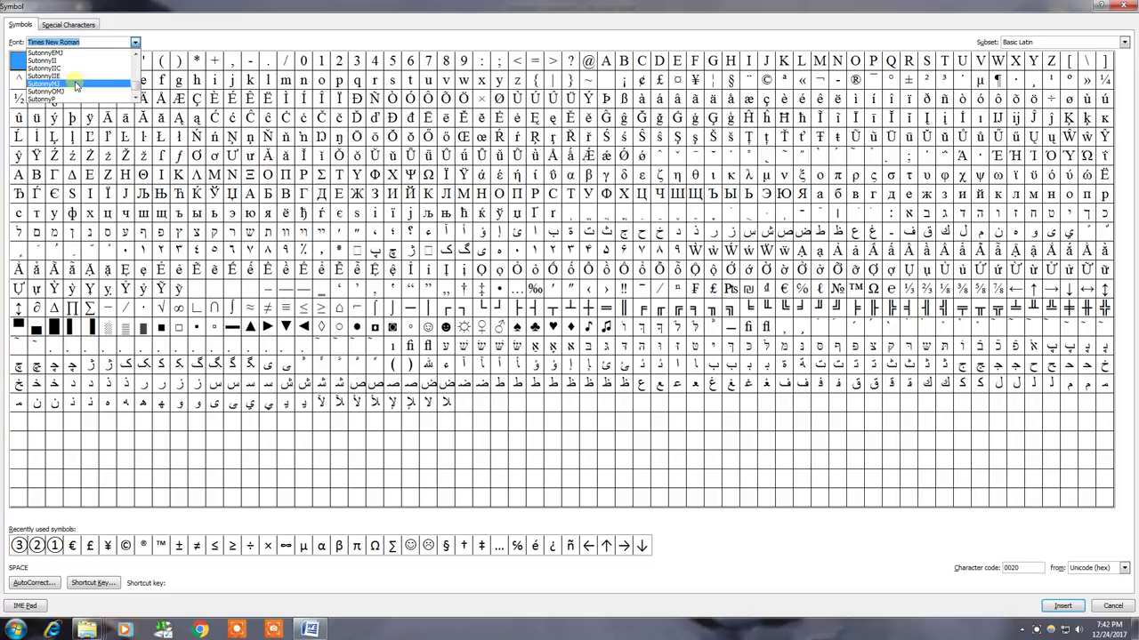
click(76, 85)
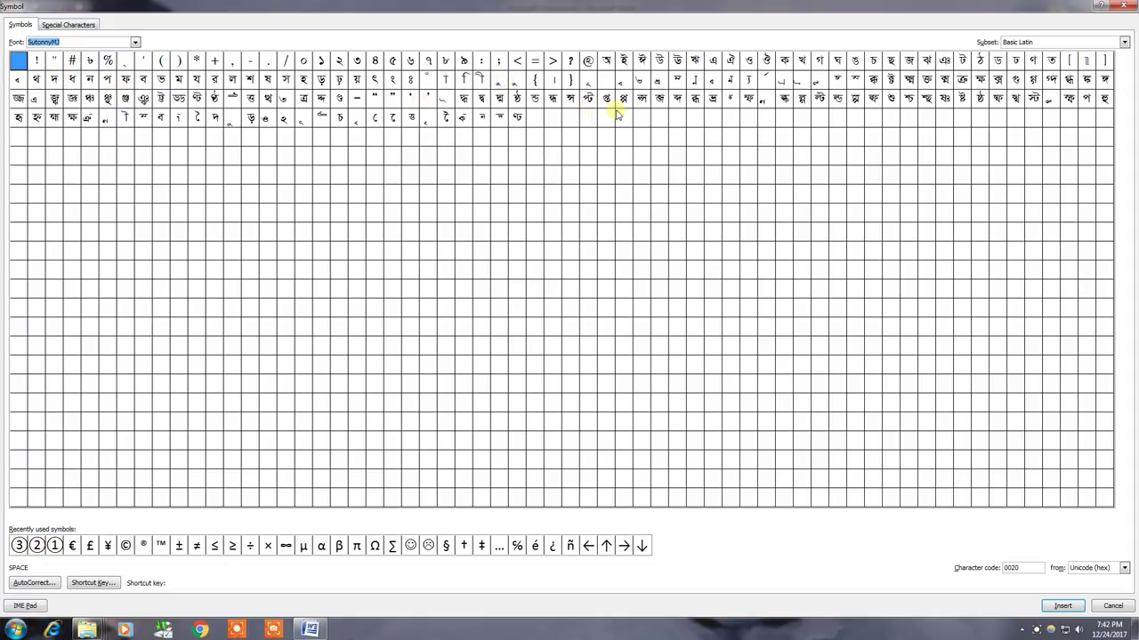
Insert the SutonnyMJ @ glyph (code 0040) at the top of the page and close the dialog
click(1086, 64)
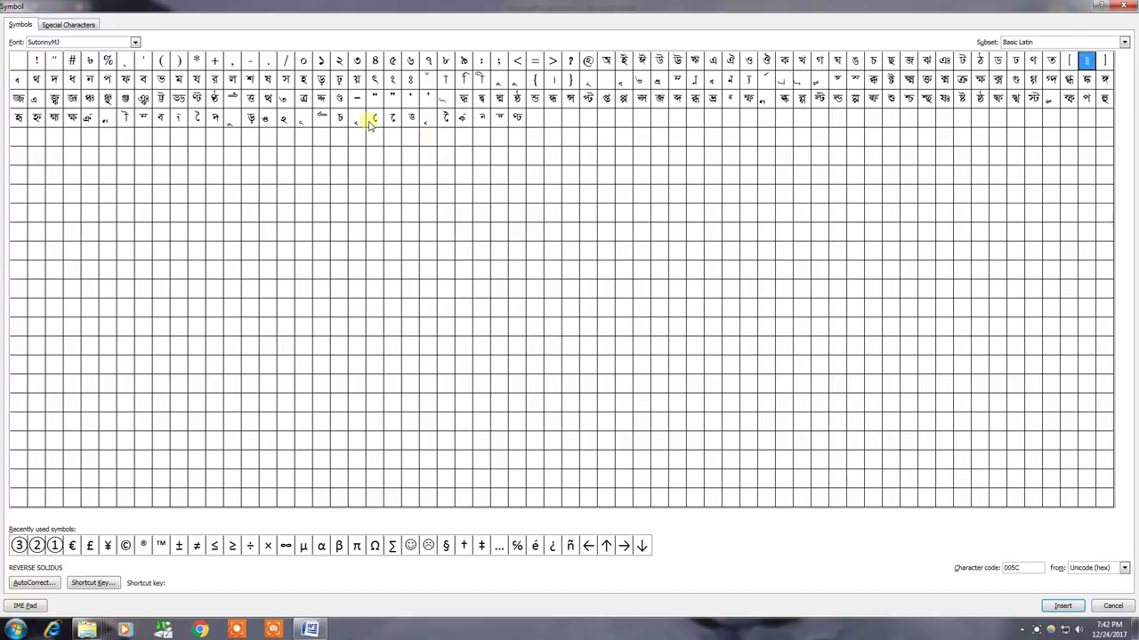
click(108, 61)
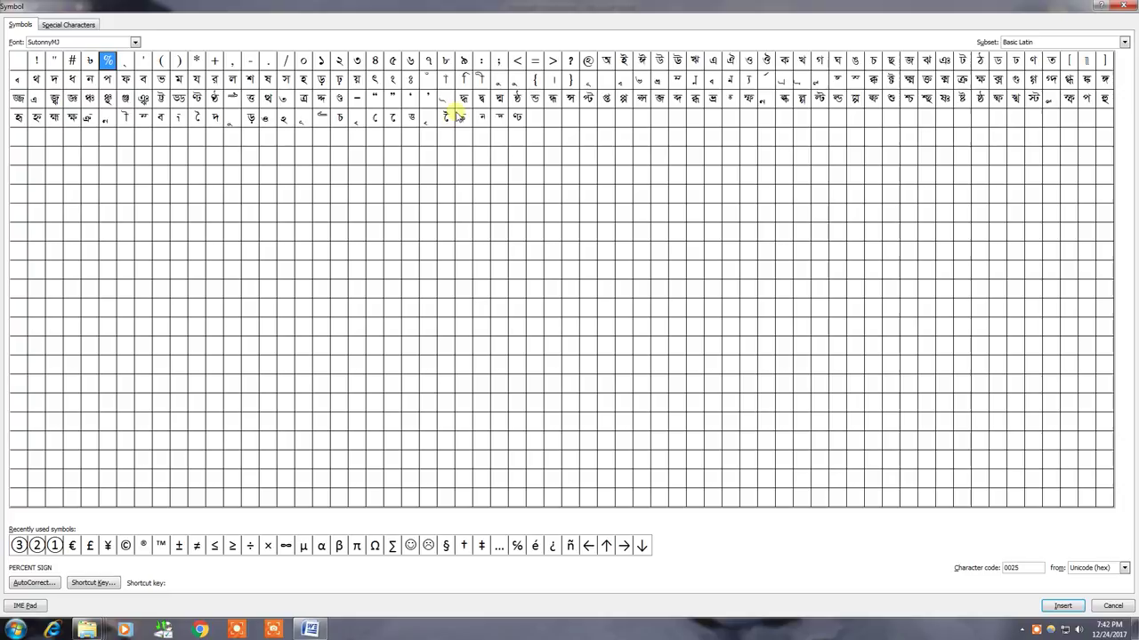
click(587, 62)
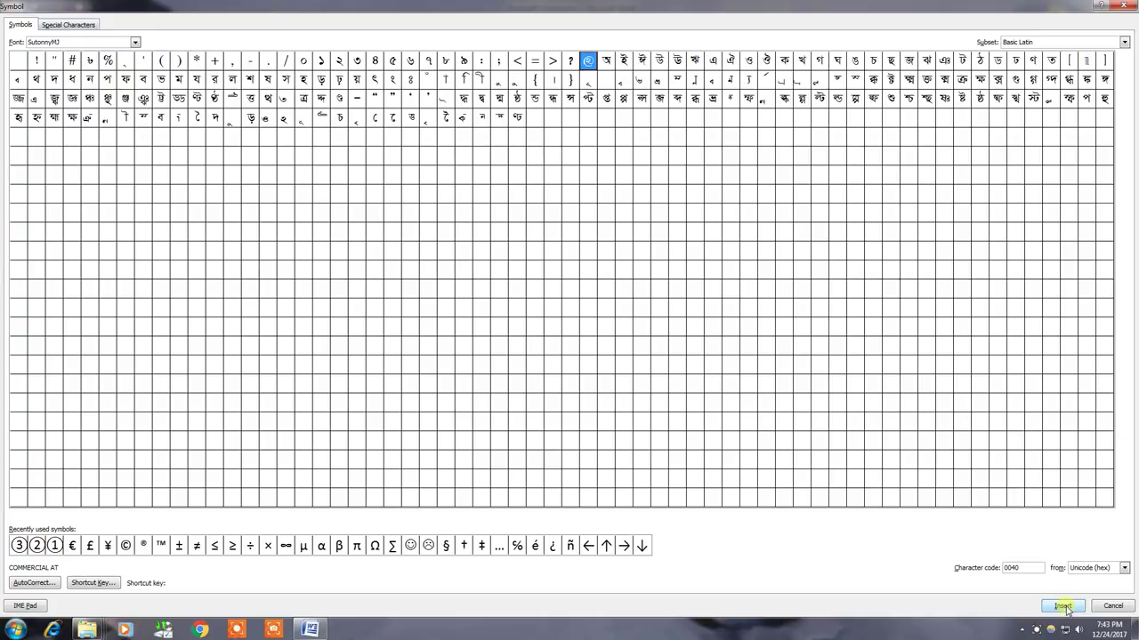
click(1063, 607)
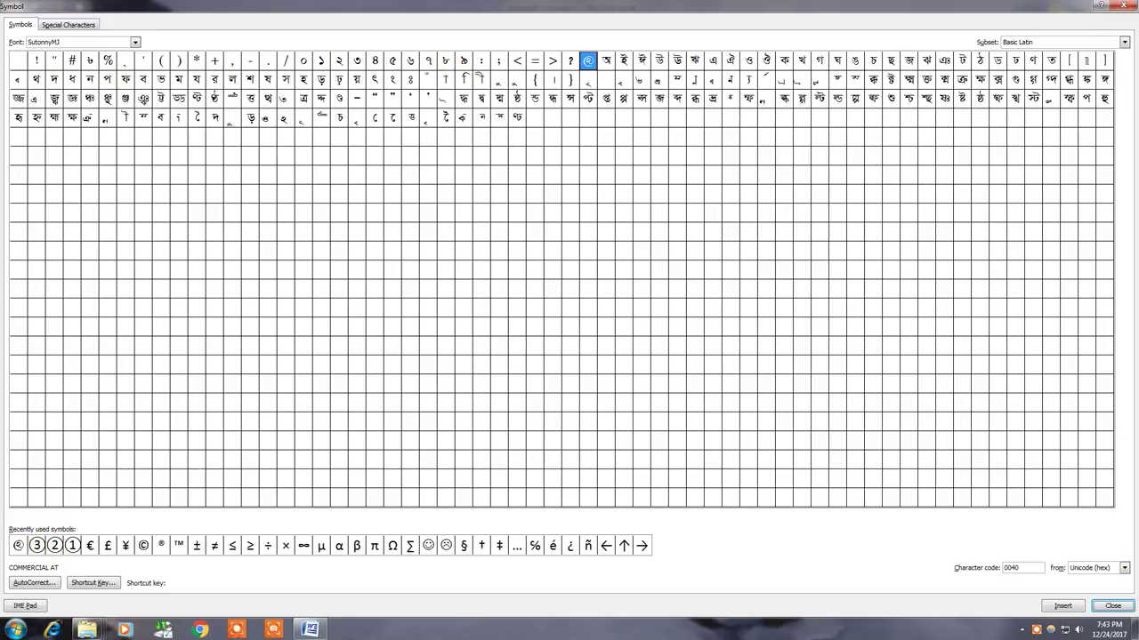
click(1113, 608)
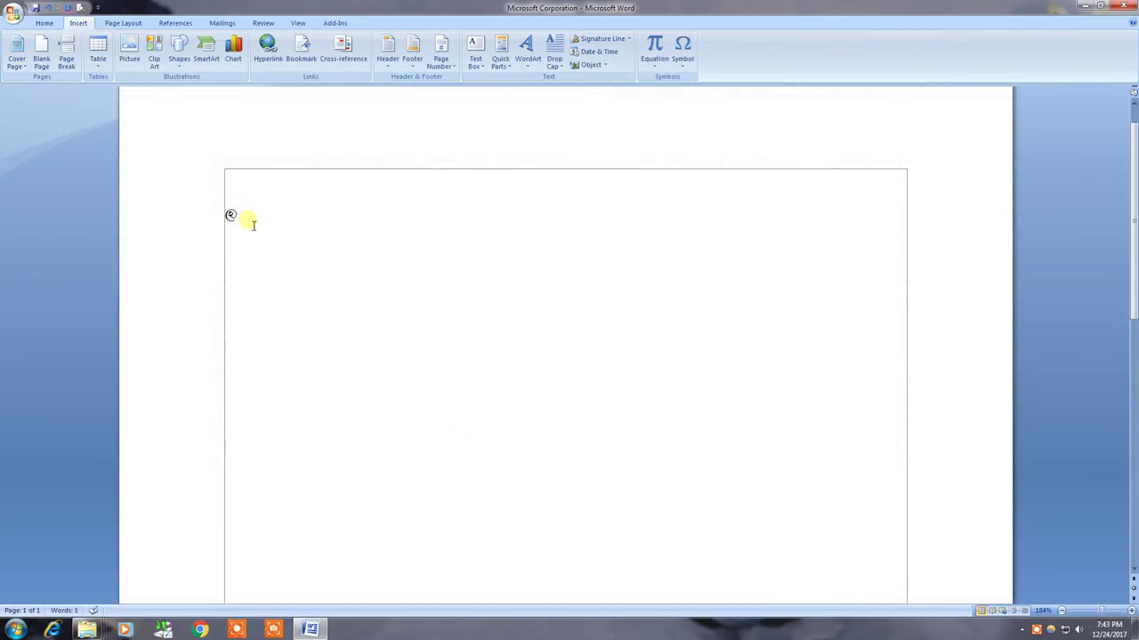
Start a new line below the @ glyph and open the full Symbol chart
key(Return)
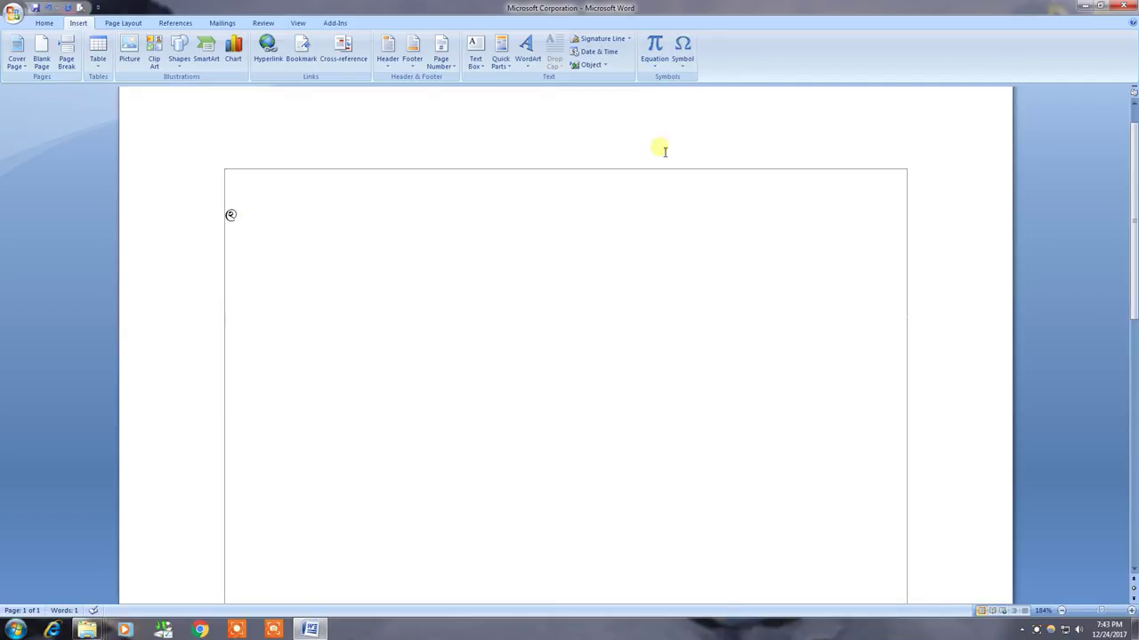
click(682, 56)
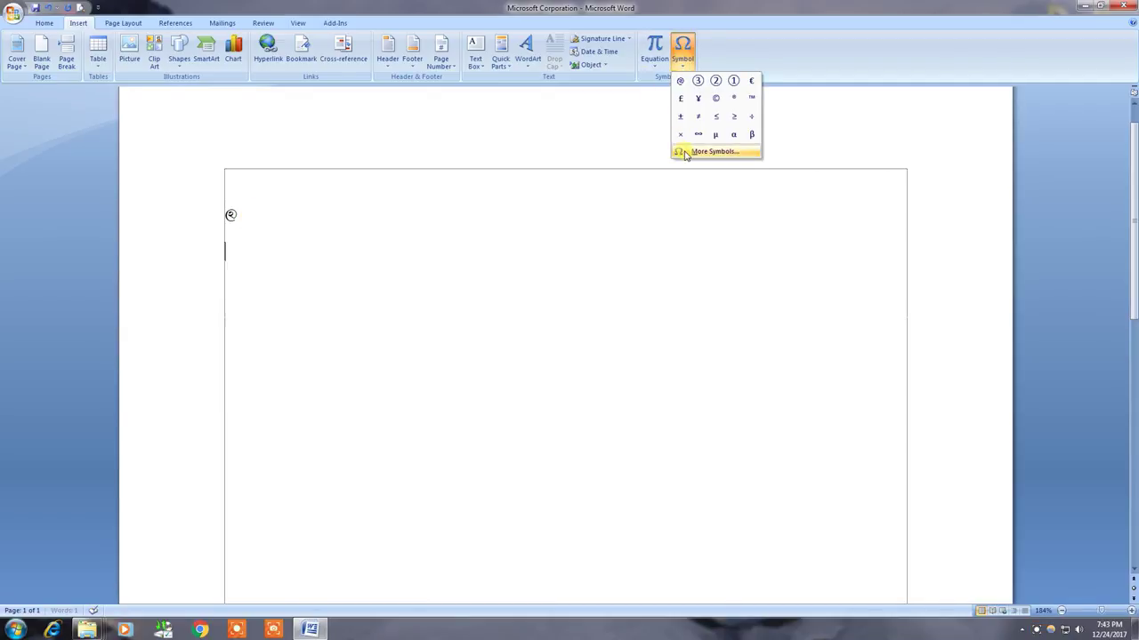
click(686, 153)
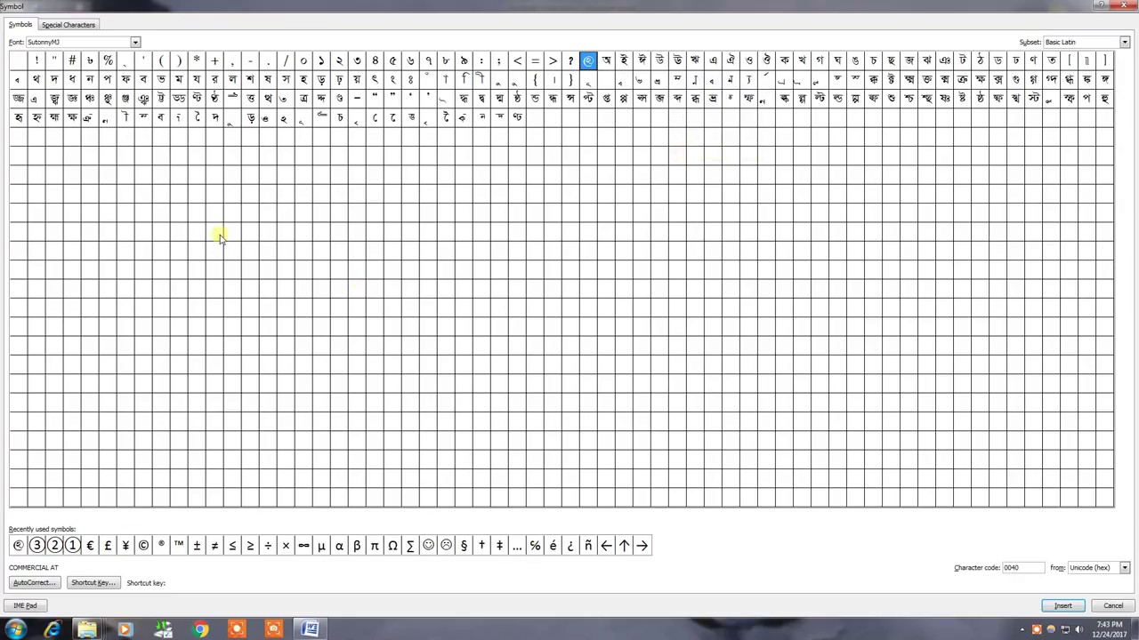
Set the Symbol chart's font to Times New Roman
click(135, 42)
scroll(112, 89, down, 3)
scroll(99, 94, down, 2)
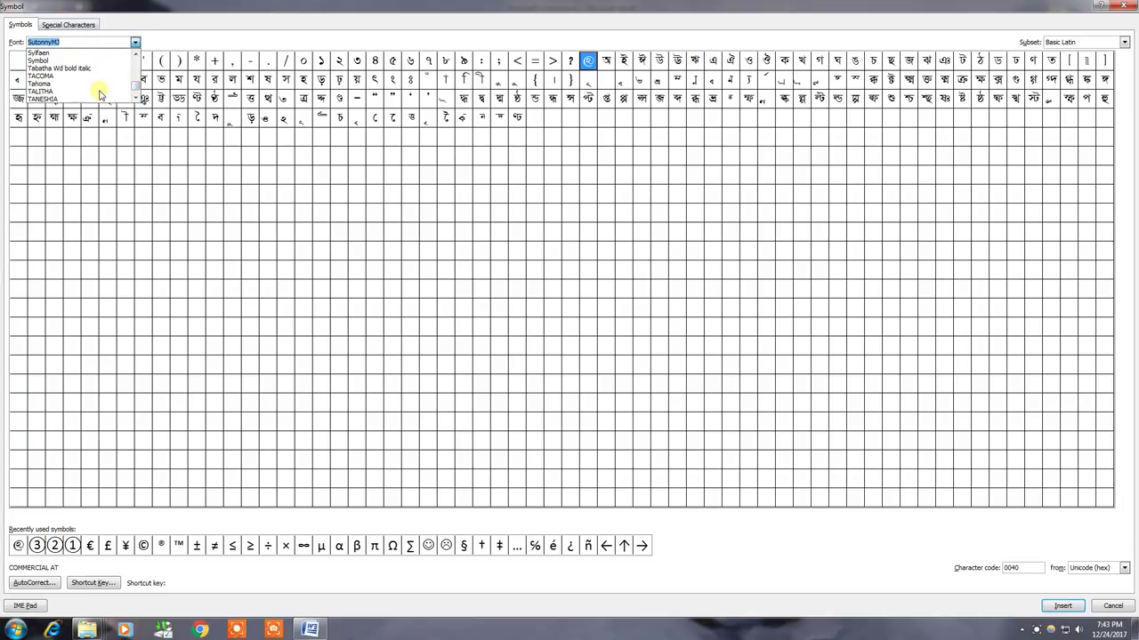
scroll(98, 90, down, 3)
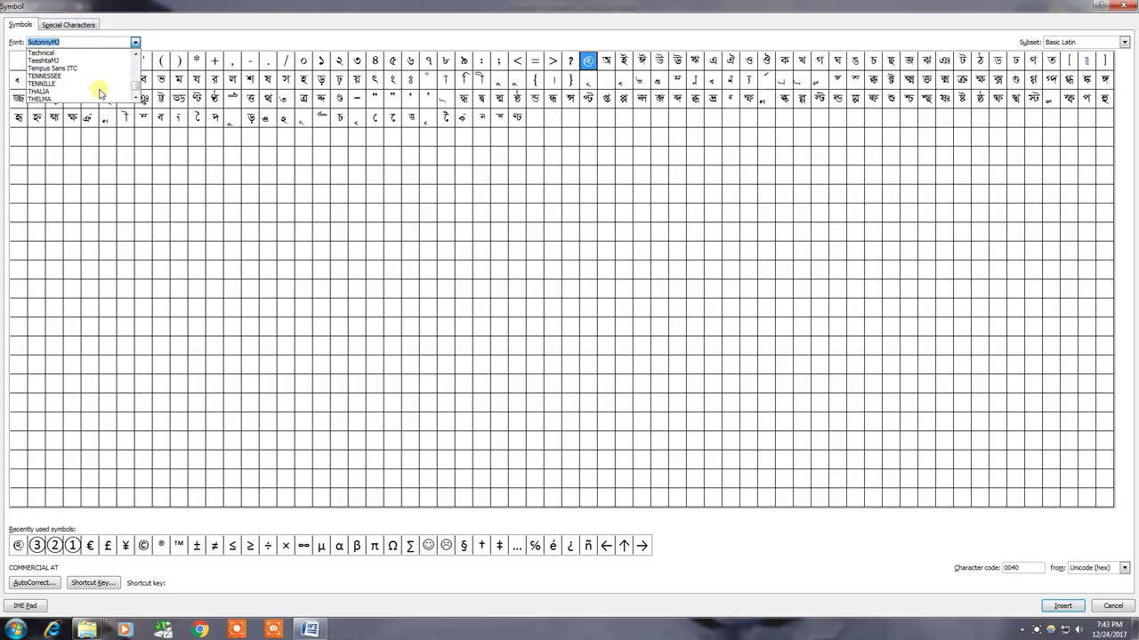
scroll(87, 73, down, 1)
scroll(87, 74, down, 1)
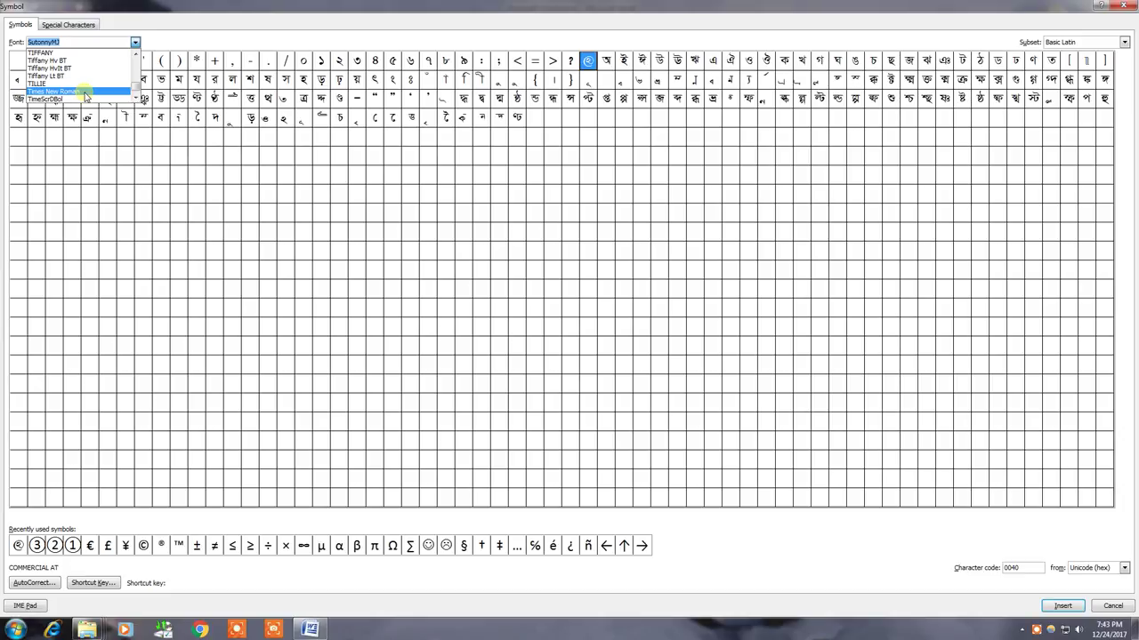
click(86, 92)
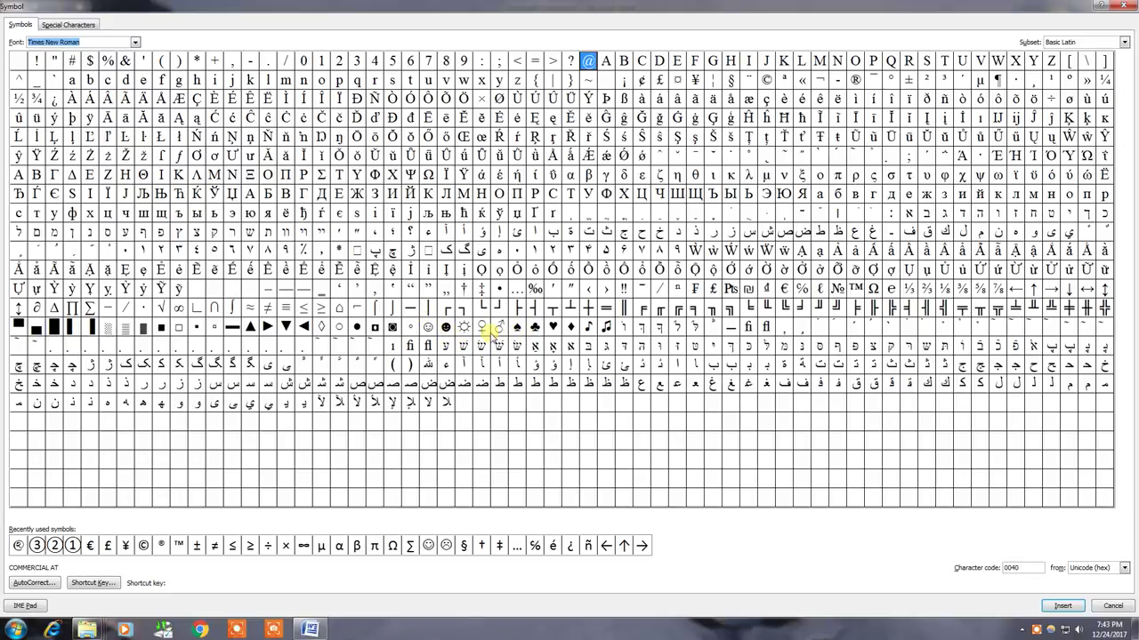
Preview the spade and heart suit characters, then switch the chart font to Symbol
click(517, 327)
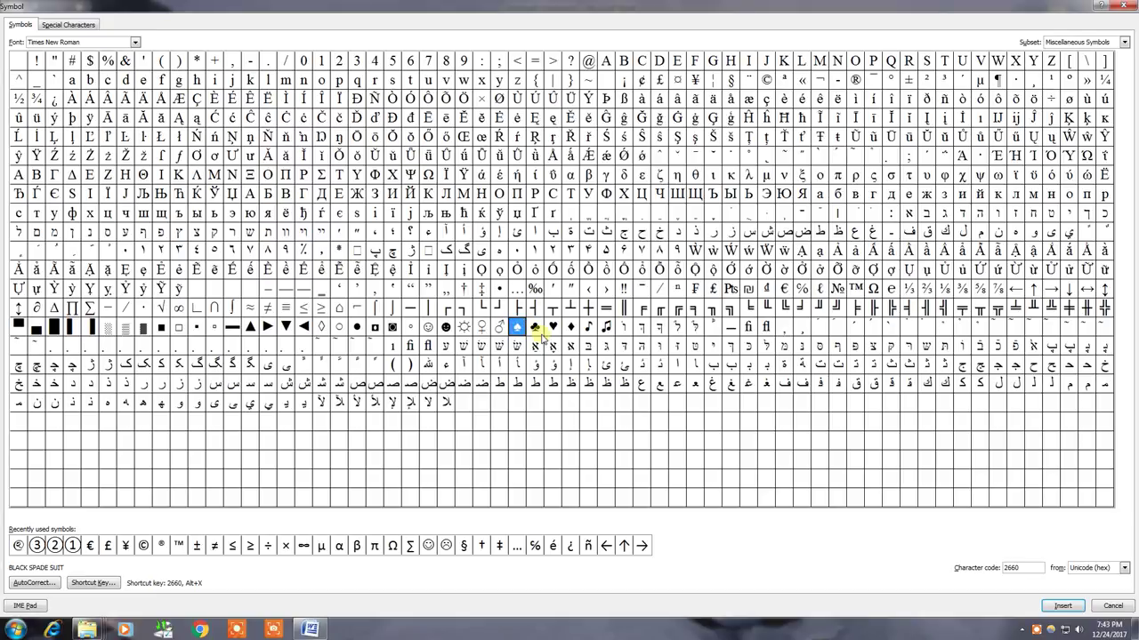
click(554, 328)
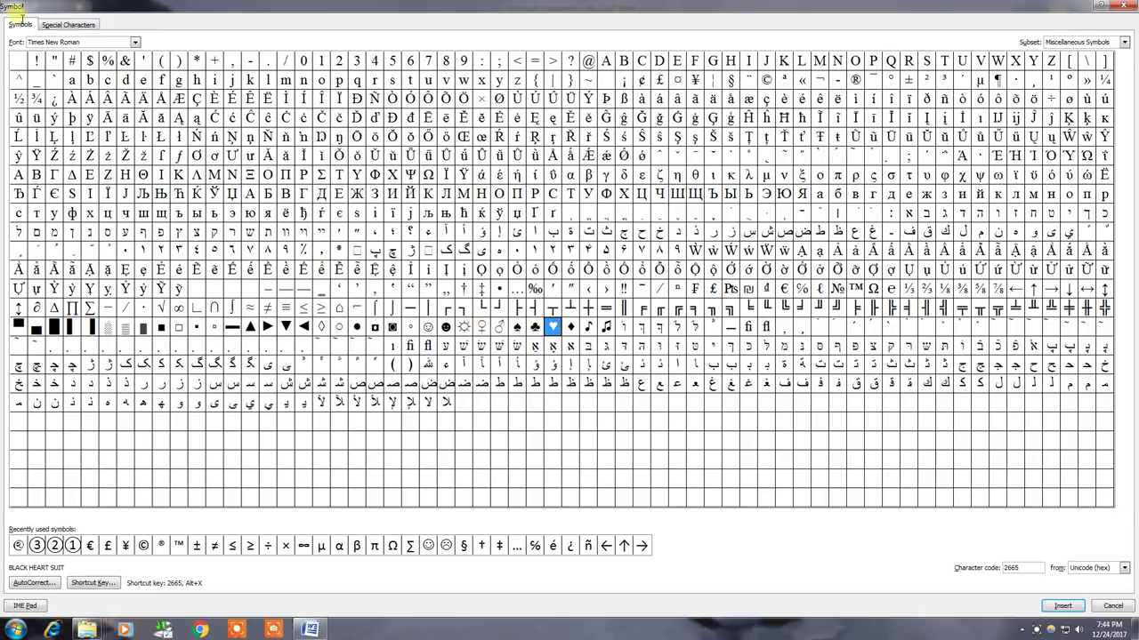
click(135, 42)
scroll(96, 83, down, 1)
scroll(94, 81, down, 1)
scroll(94, 81, down, 1)
scroll(107, 82, down, 1)
scroll(121, 83, down, 5)
scroll(132, 84, down, 5)
scroll(106, 89, down, 5)
scroll(74, 95, down, 5)
scroll(74, 95, down, 3)
scroll(75, 94, down, 3)
scroll(76, 95, down, 3)
scroll(76, 94, down, 3)
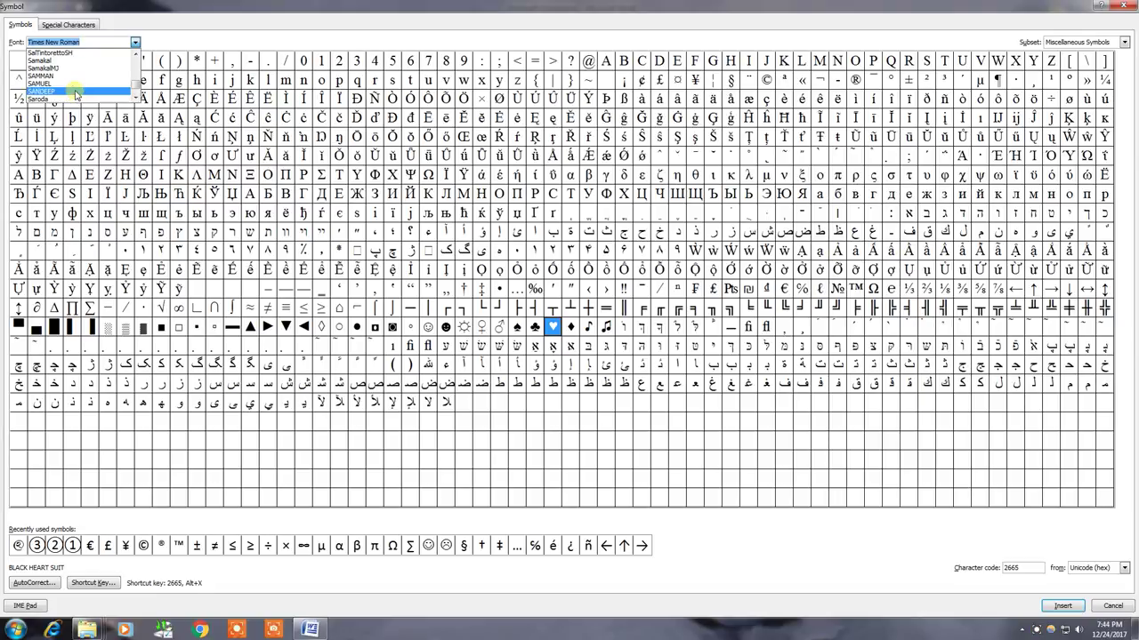
scroll(76, 93, down, 3)
scroll(76, 93, down, 3)
scroll(77, 93, down, 3)
scroll(77, 93, down, 3)
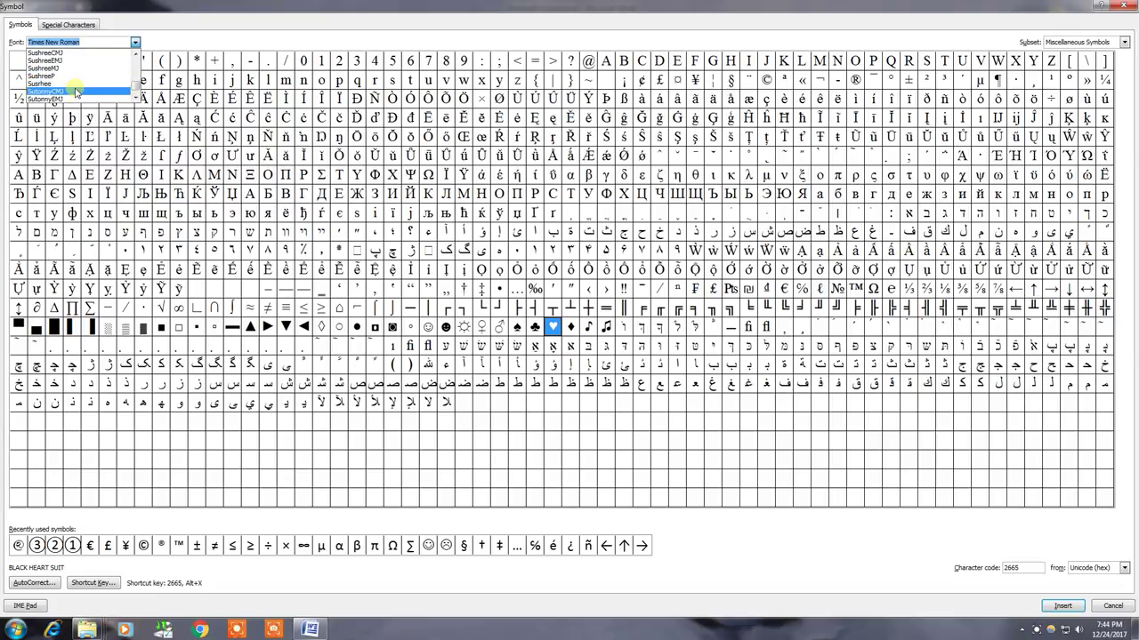
scroll(77, 92, down, 2)
scroll(76, 92, down, 2)
scroll(76, 91, down, 2)
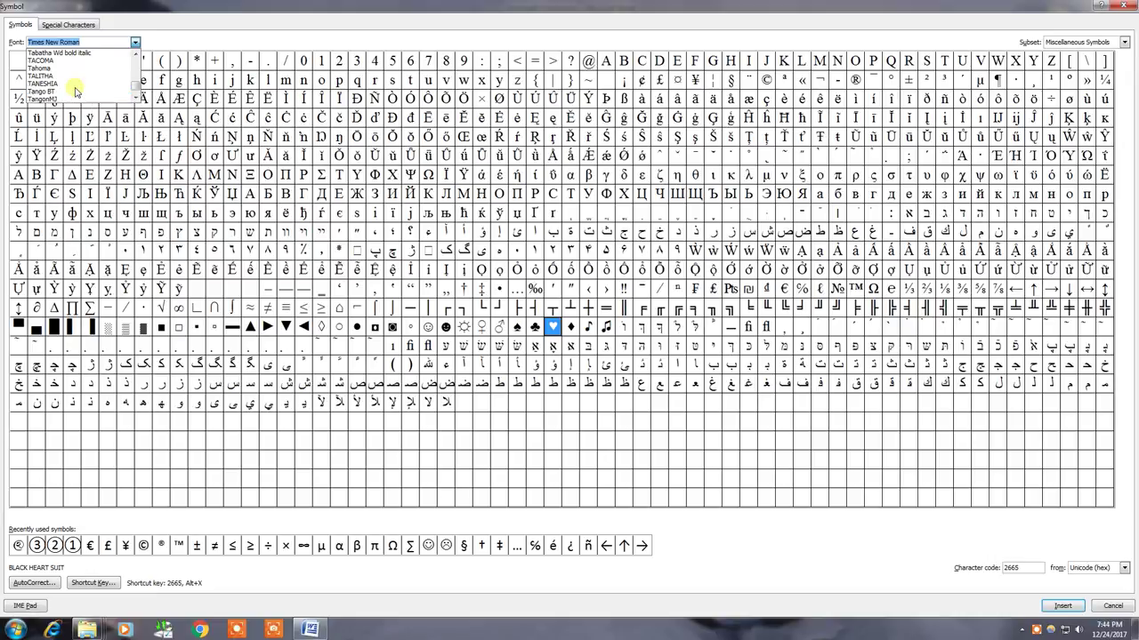
scroll(76, 92, up, 2)
scroll(62, 75, up, 1)
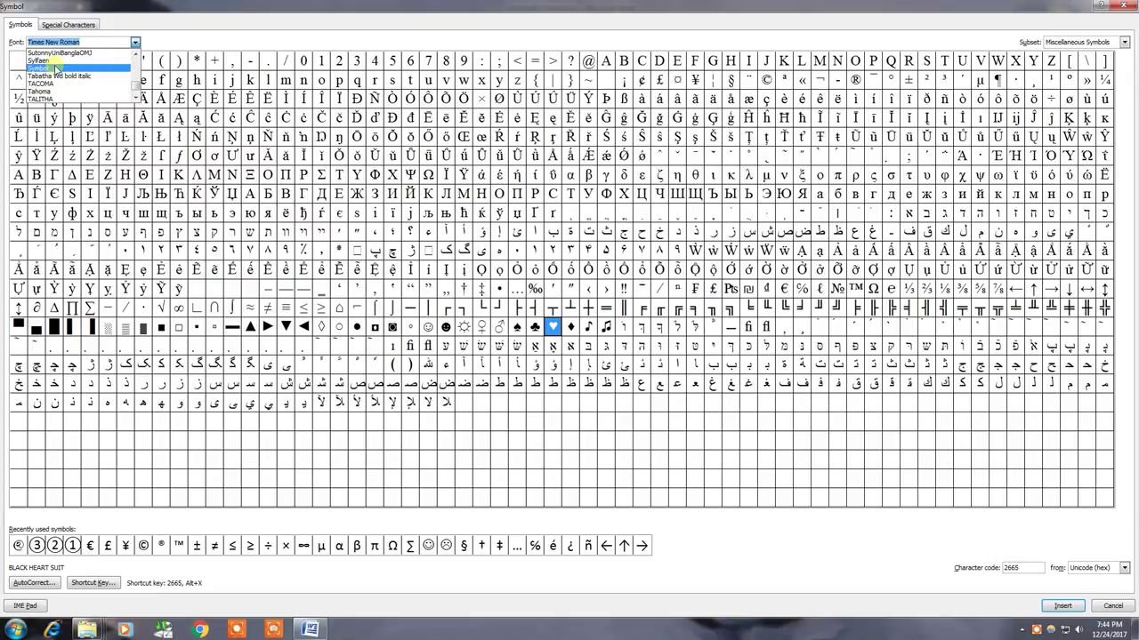
click(55, 69)
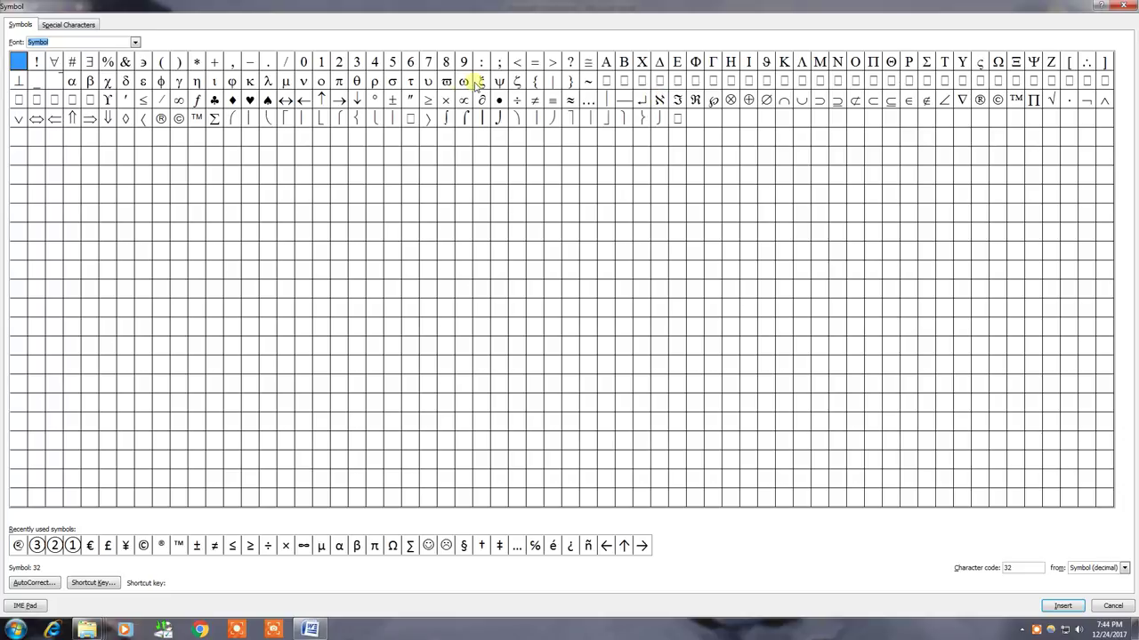
Insert the Symbol-font heart on the second line and close the dialog
click(250, 100)
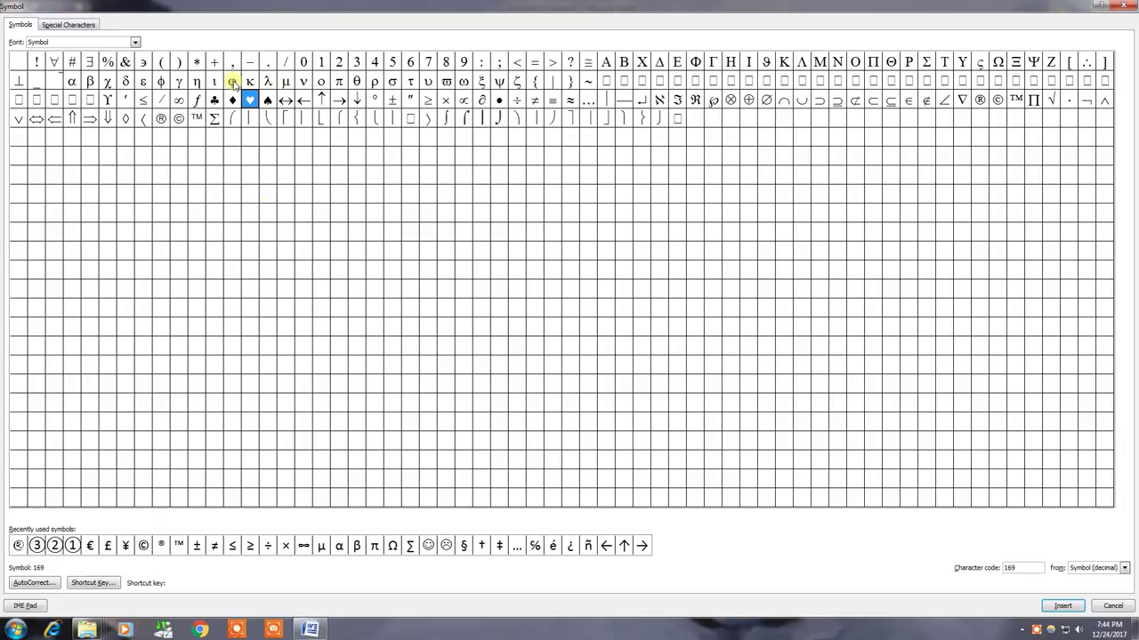
click(1062, 605)
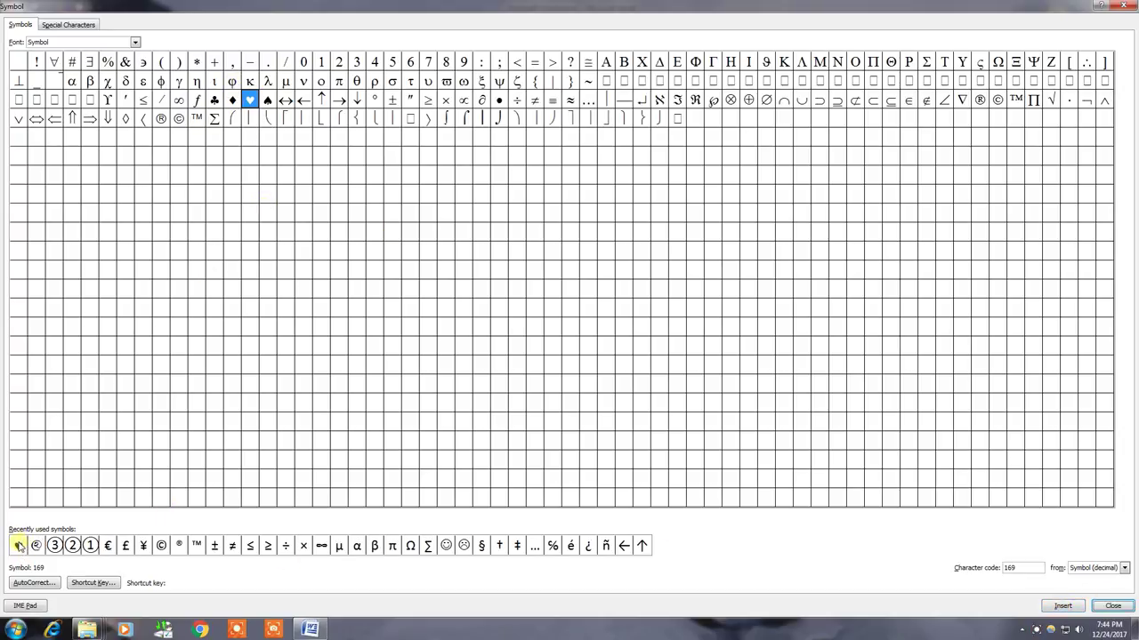
click(1112, 606)
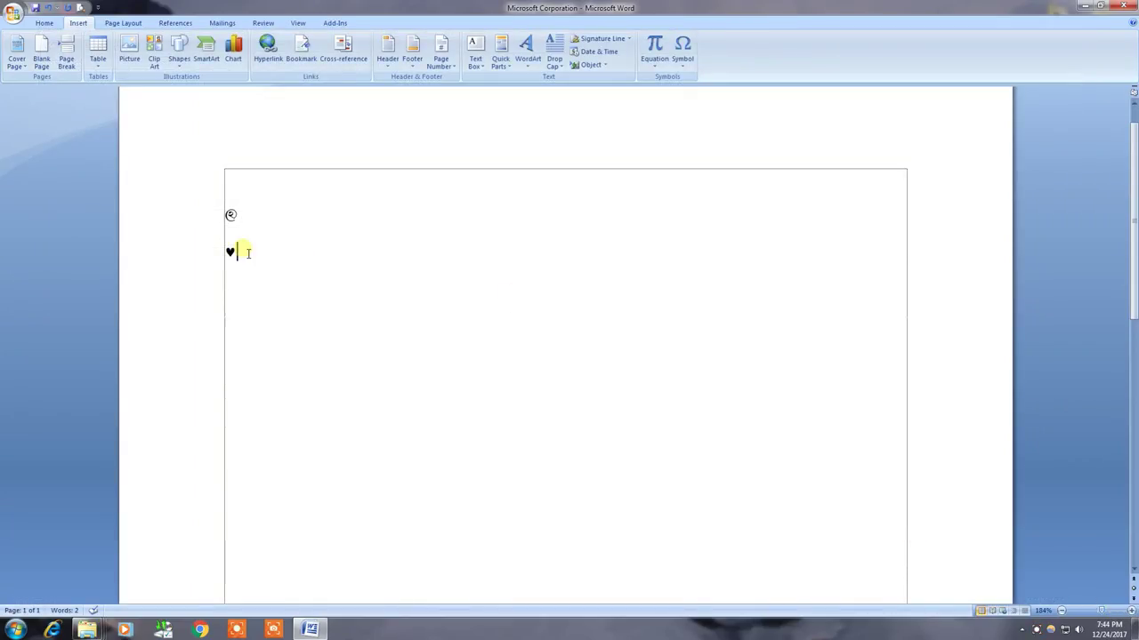
Copy the heart line and paste it twice, stacking three hearts below the @
click(150, 251)
click(42, 24)
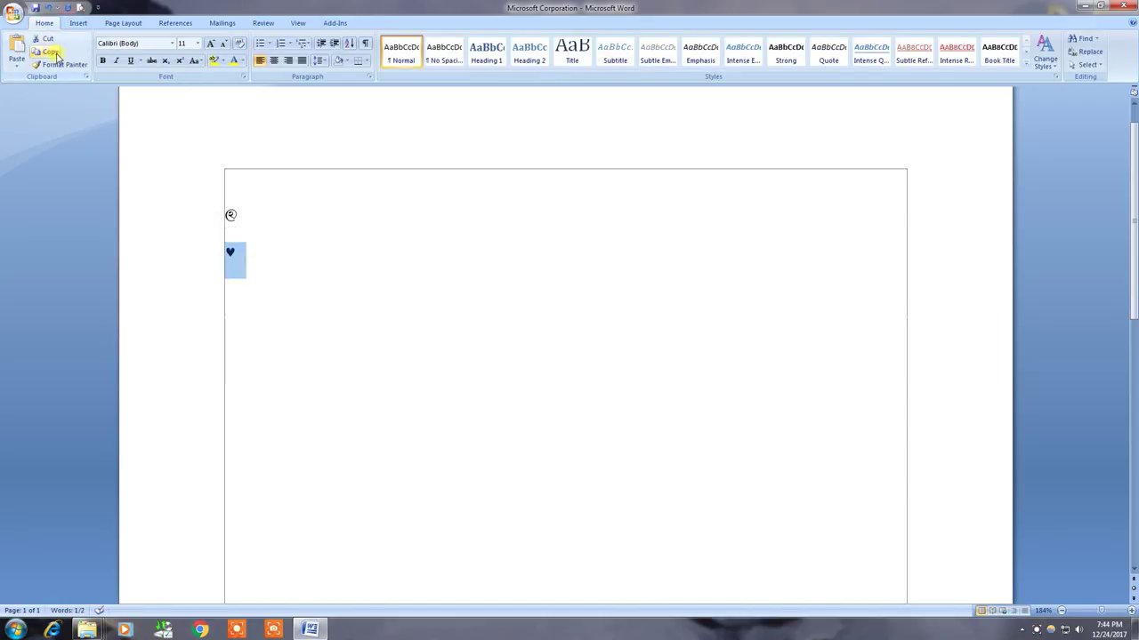
click(260, 315)
click(18, 49)
click(18, 49)
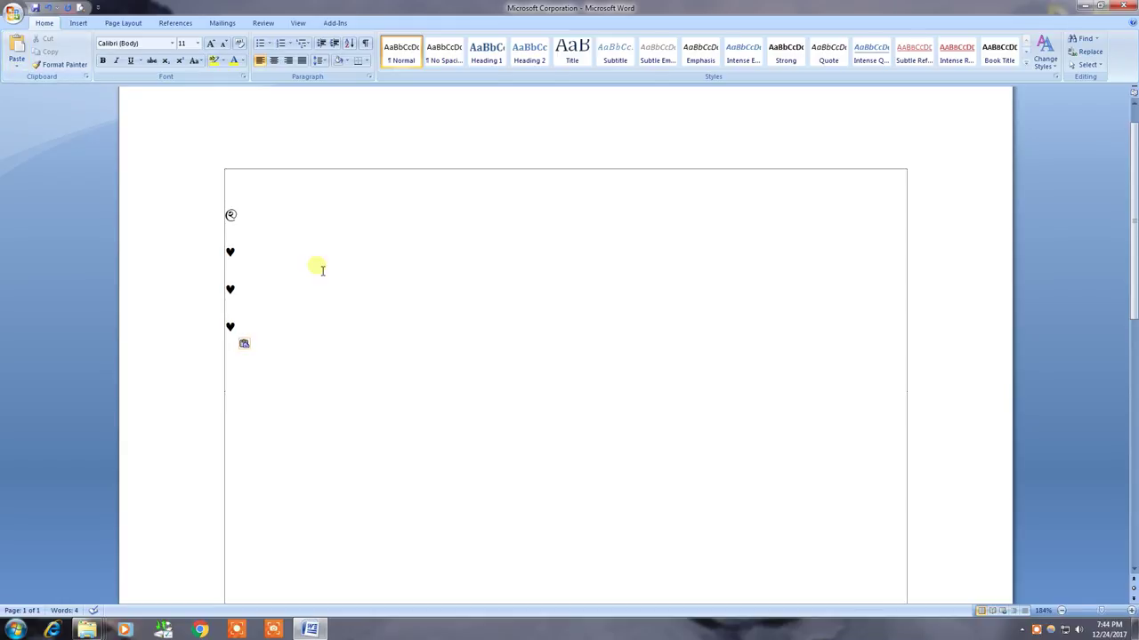
Return the ribbon to the Insert tab
click(78, 23)
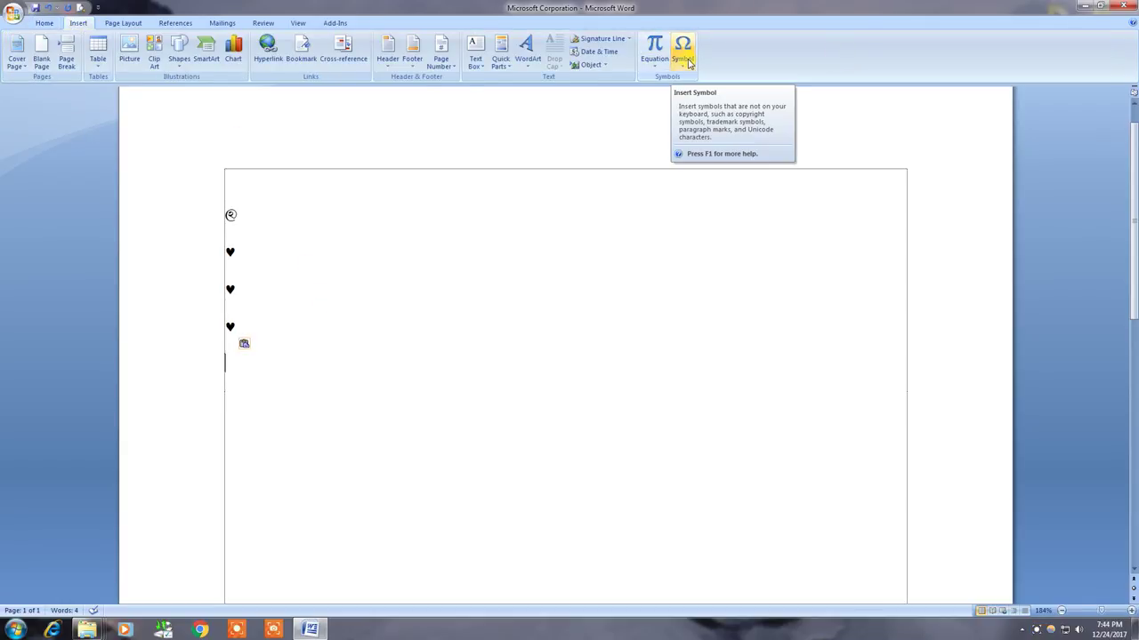